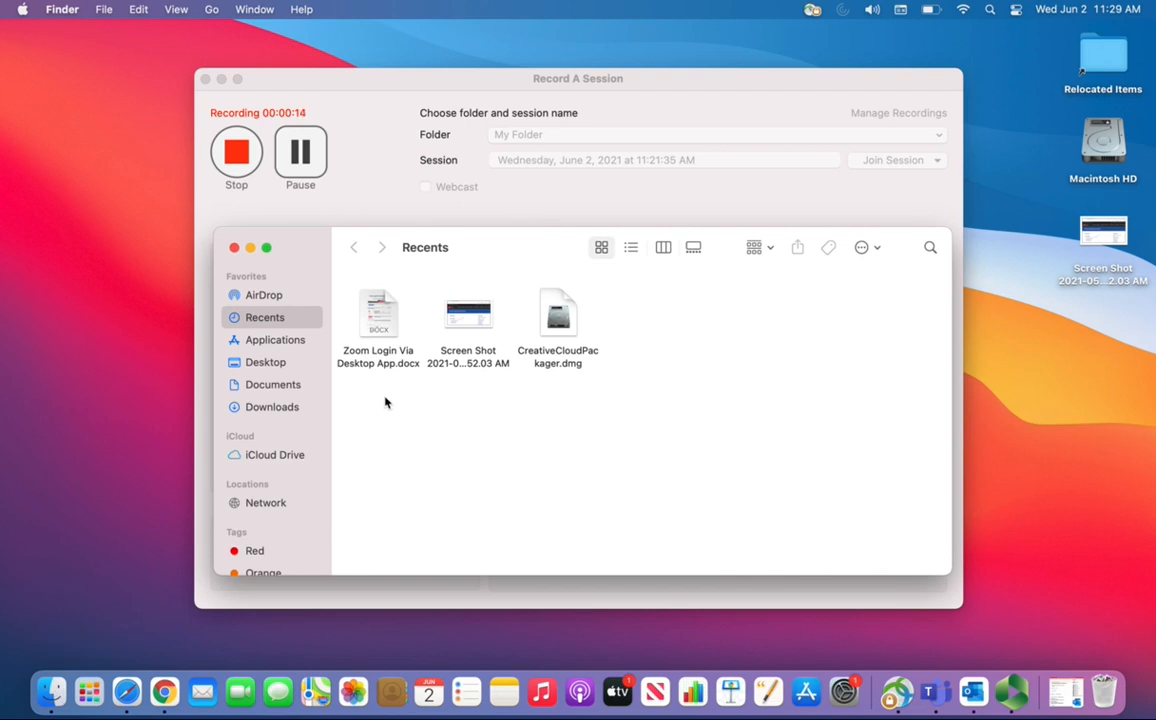
View the Mac's Documents folder in Finder to locate Enrollment data.sav, and clear the open windows from the desktop
{"action": "left_click", "coordinate": [284, 389]}
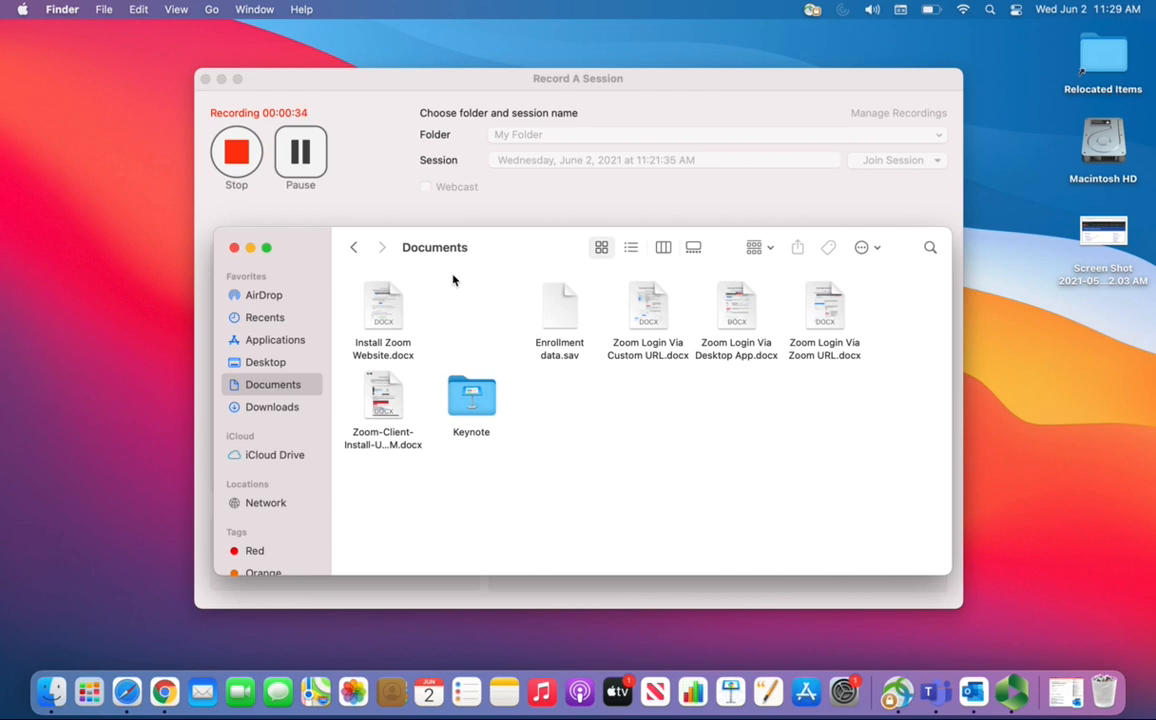
{"action": "left_click", "coordinate": [236, 248]}
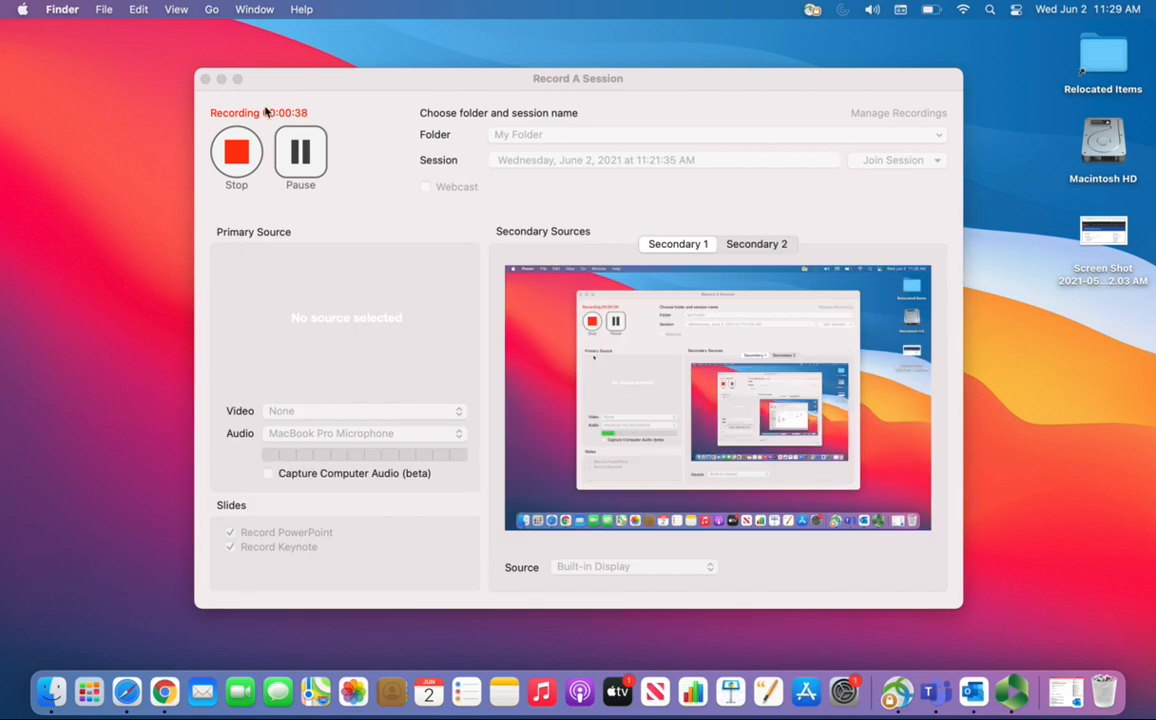
{"action": "left_click", "coordinate": [221, 79]}
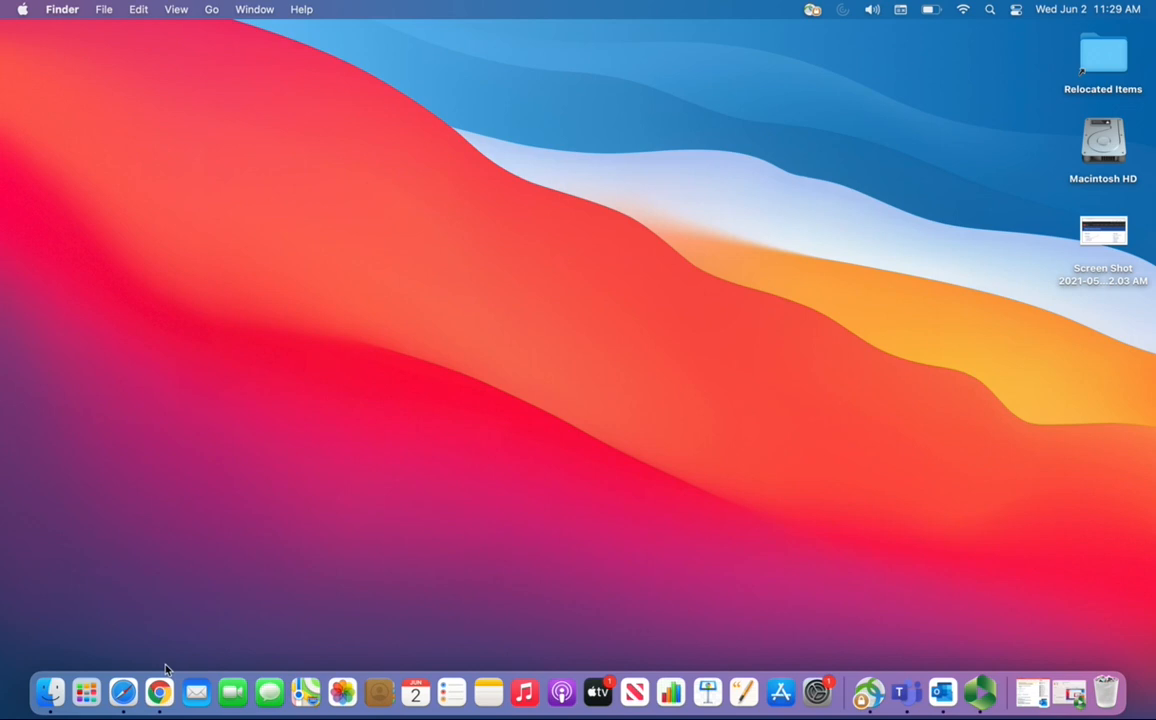
Switch to Chrome, go to mycitrix.utmb.edu and launch IBM SPSS Statistics 25 from the Citrix apps
{"action": "left_click", "coordinate": [159, 690]}
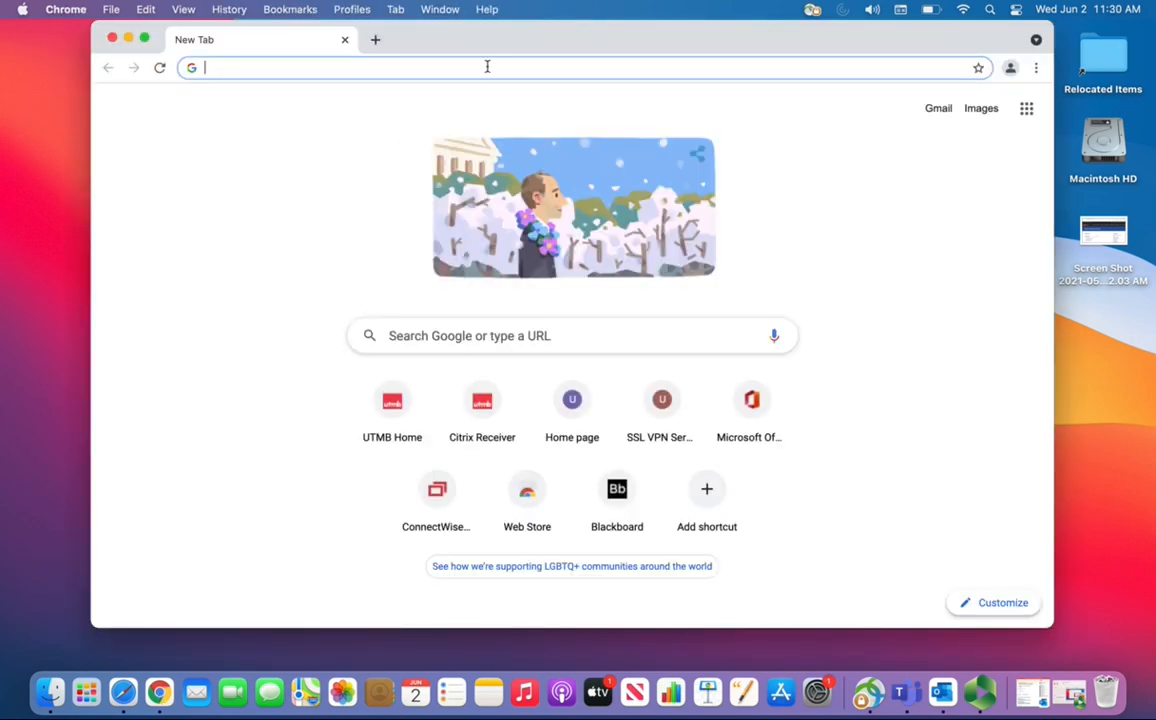
{"action": "type", "text": "mycitrix.utmb.edu"}
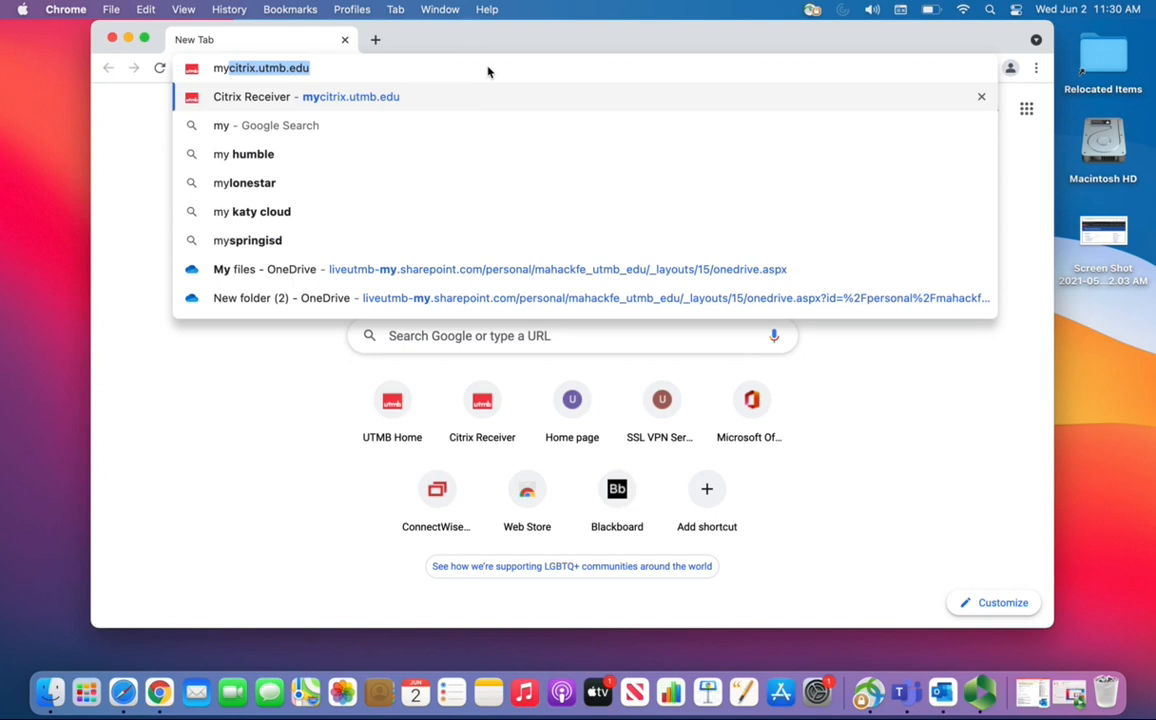
{"action": "key", "text": "Return"}
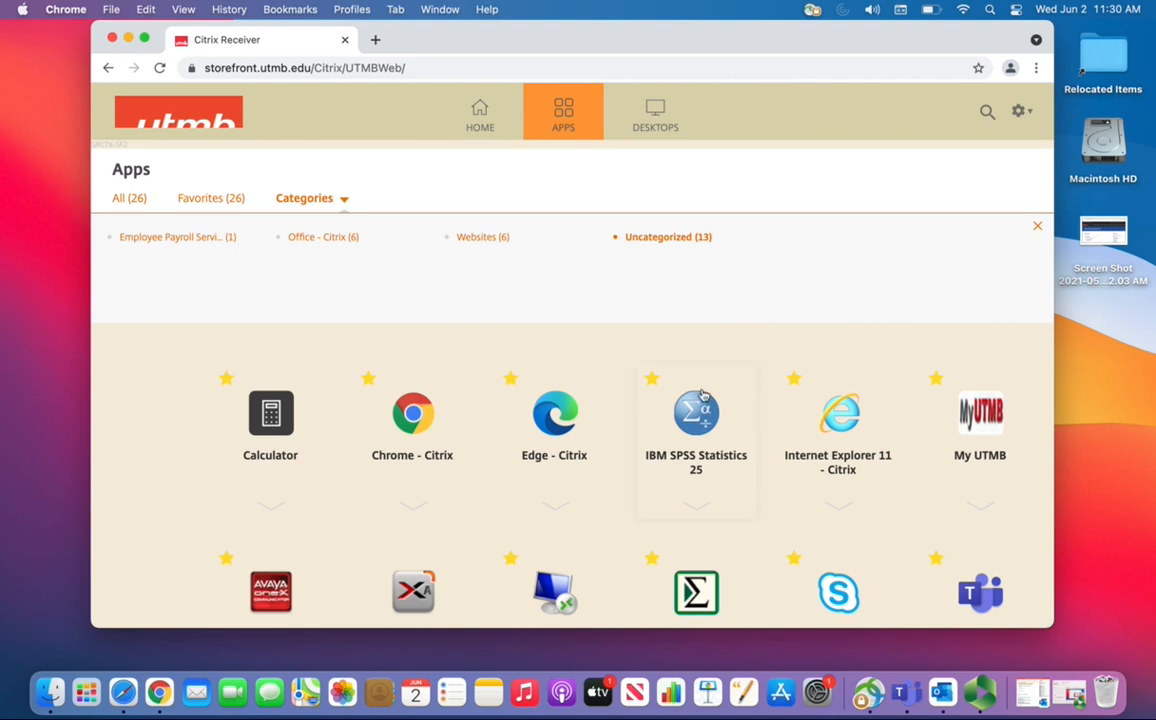
{"action": "left_click", "coordinate": [701, 423]}
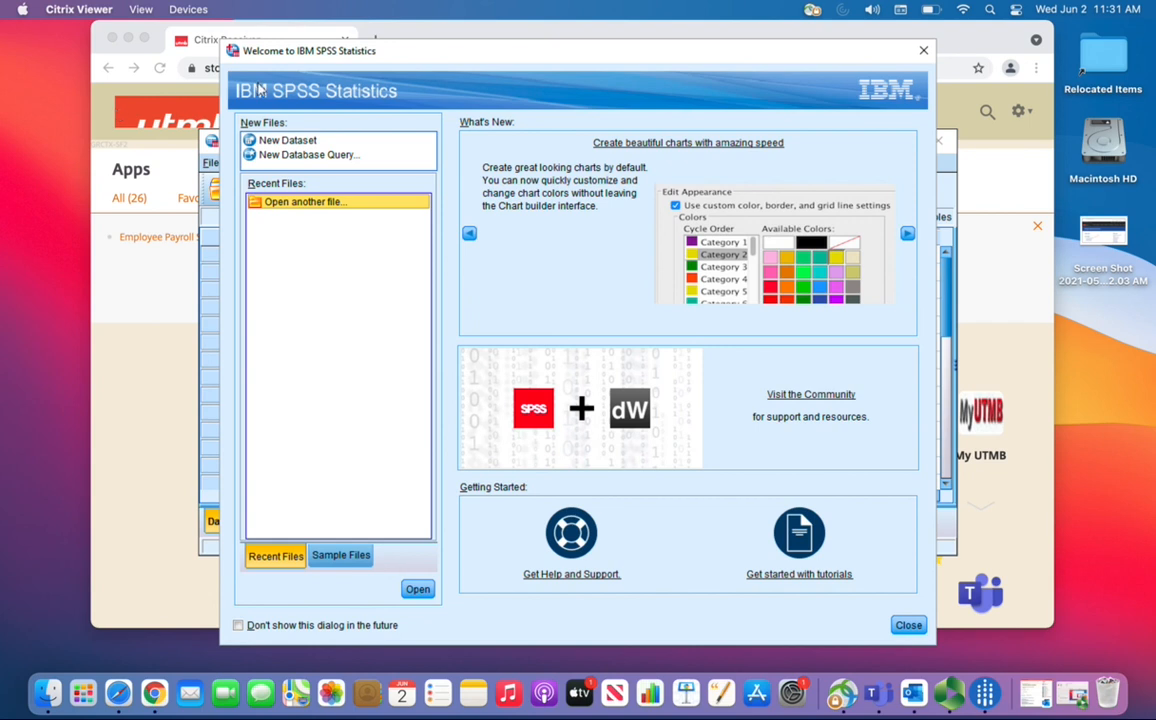
Start opening another file in SPSS, allow Read & Write file access, and browse to the Mac's Local Disk (C:)
{"action": "double_click", "coordinate": [321, 206]}
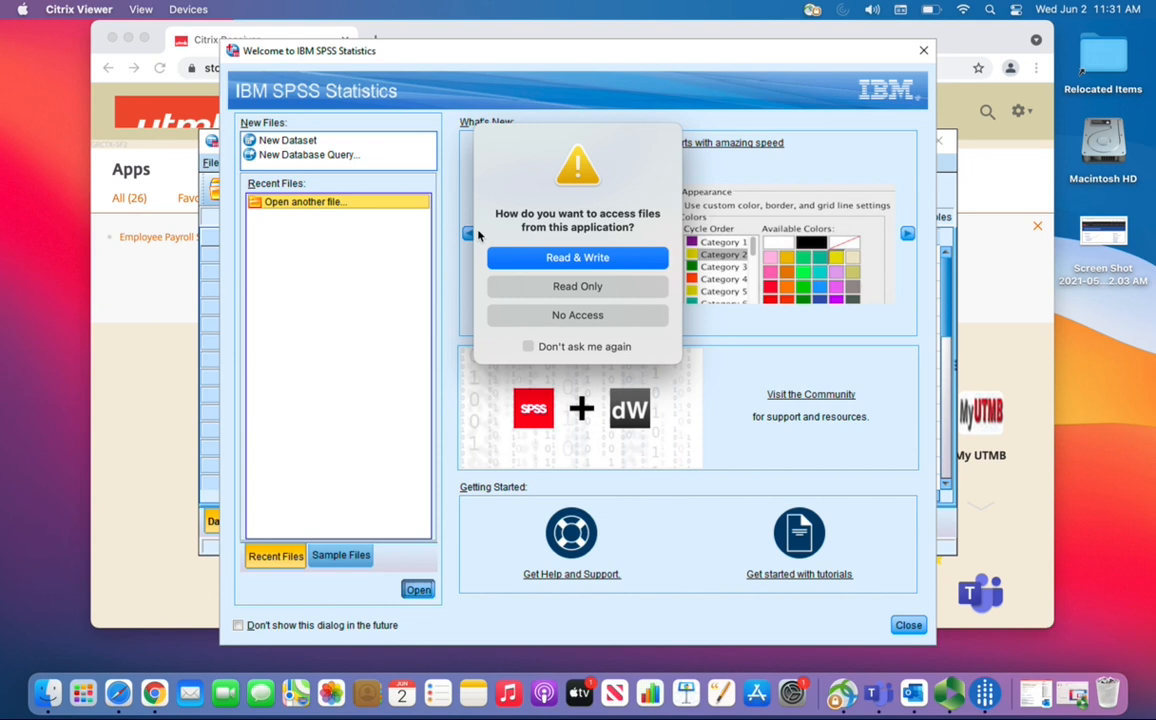
{"action": "left_click", "coordinate": [553, 259]}
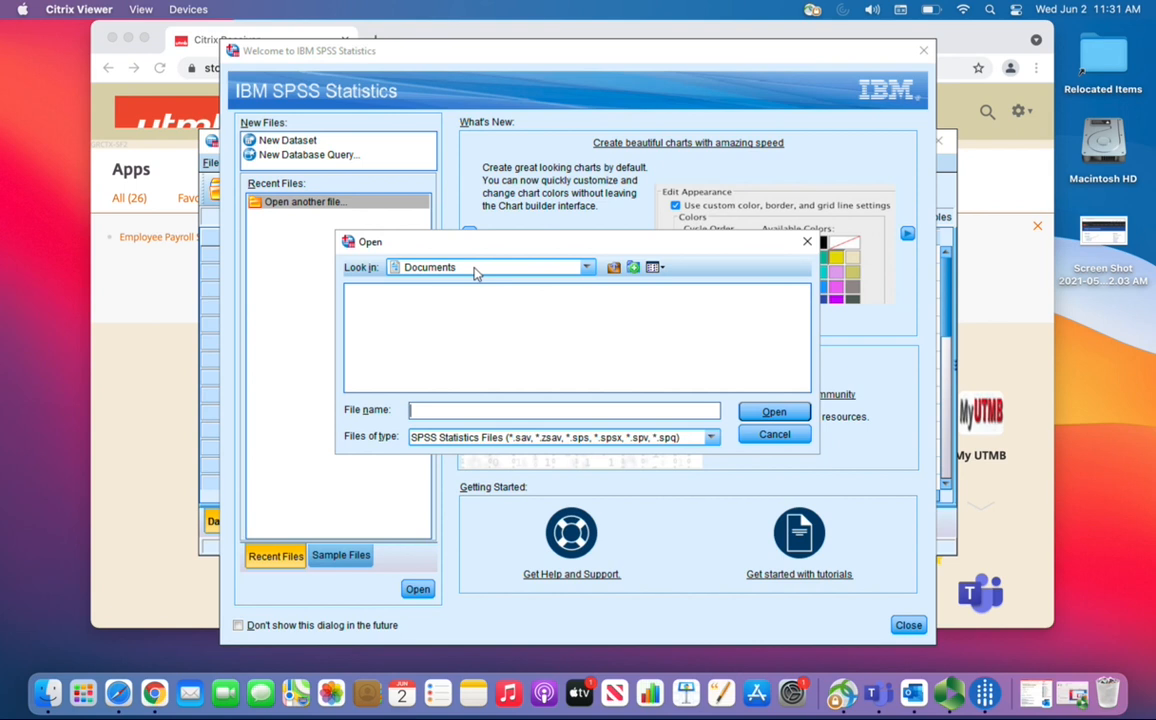
{"action": "left_click", "coordinate": [587, 270]}
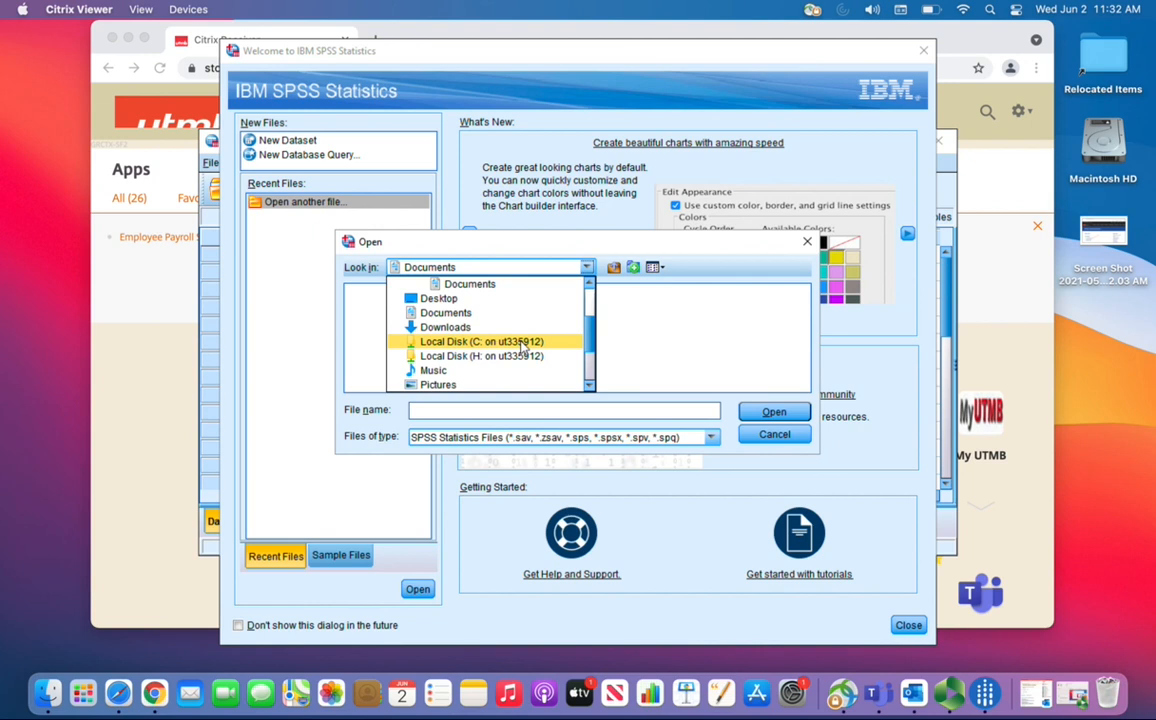
{"action": "left_click", "coordinate": [465, 341]}
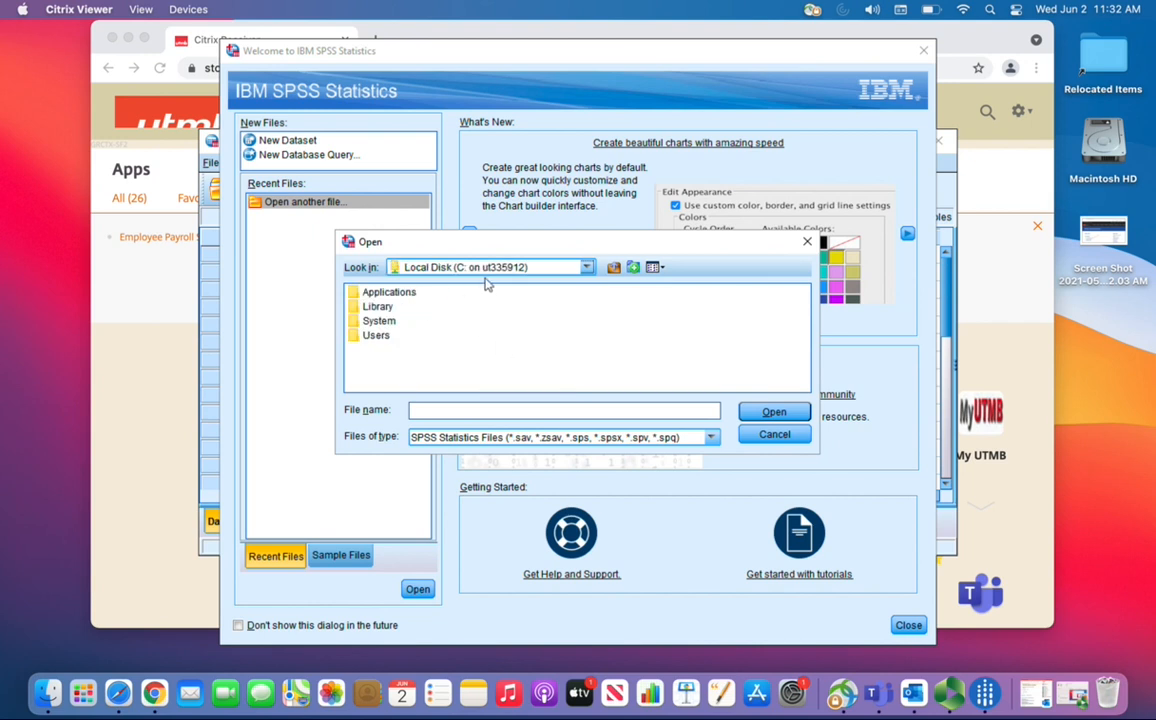
Open Enrollment data.sav from the Documents folder inside the personal home folder under Users
{"action": "double_click", "coordinate": [377, 336]}
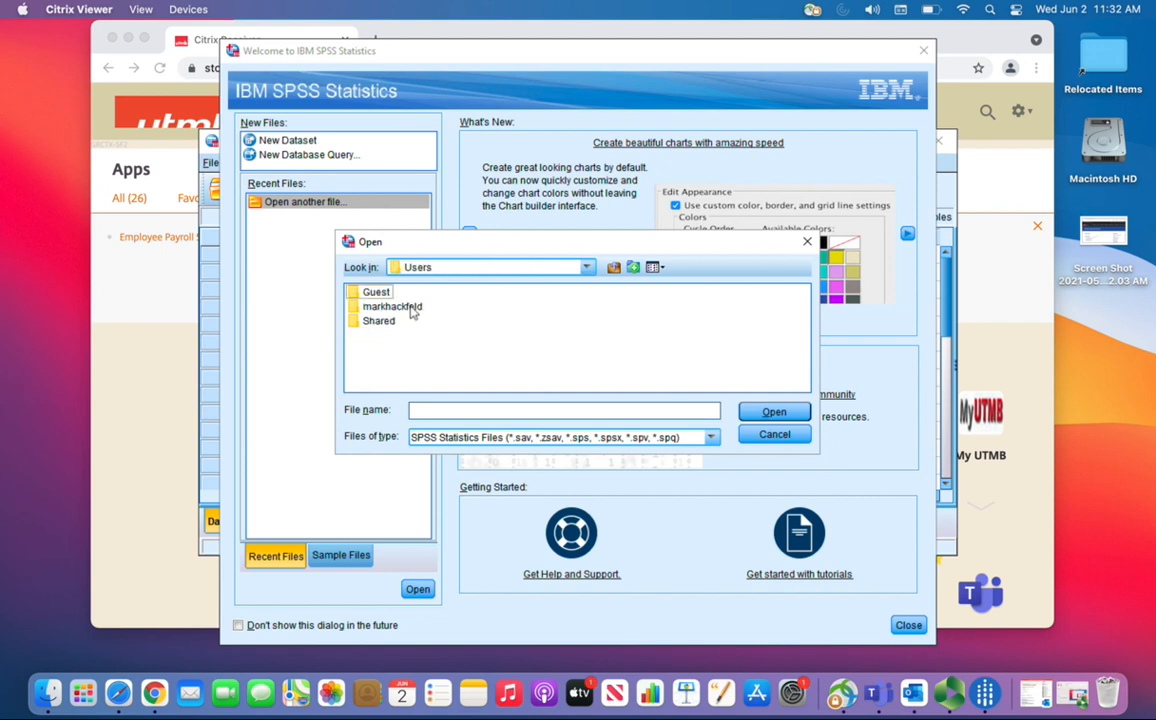
{"action": "left_click", "coordinate": [410, 308]}
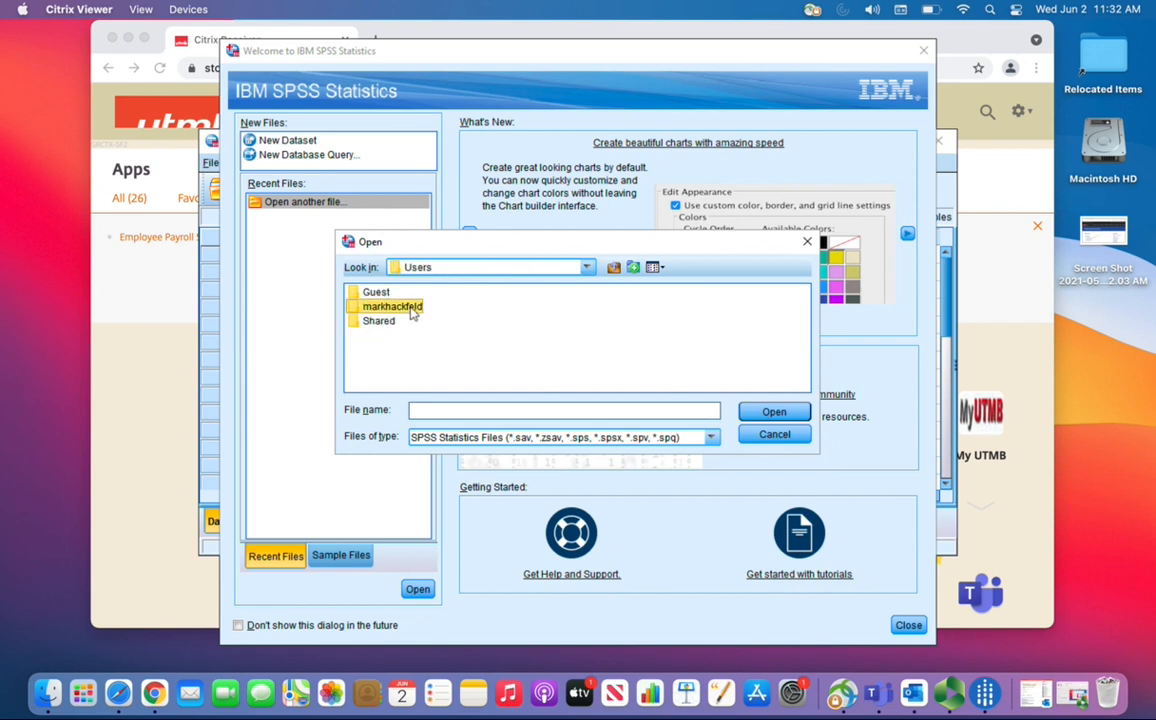
{"action": "double_click", "coordinate": [411, 308]}
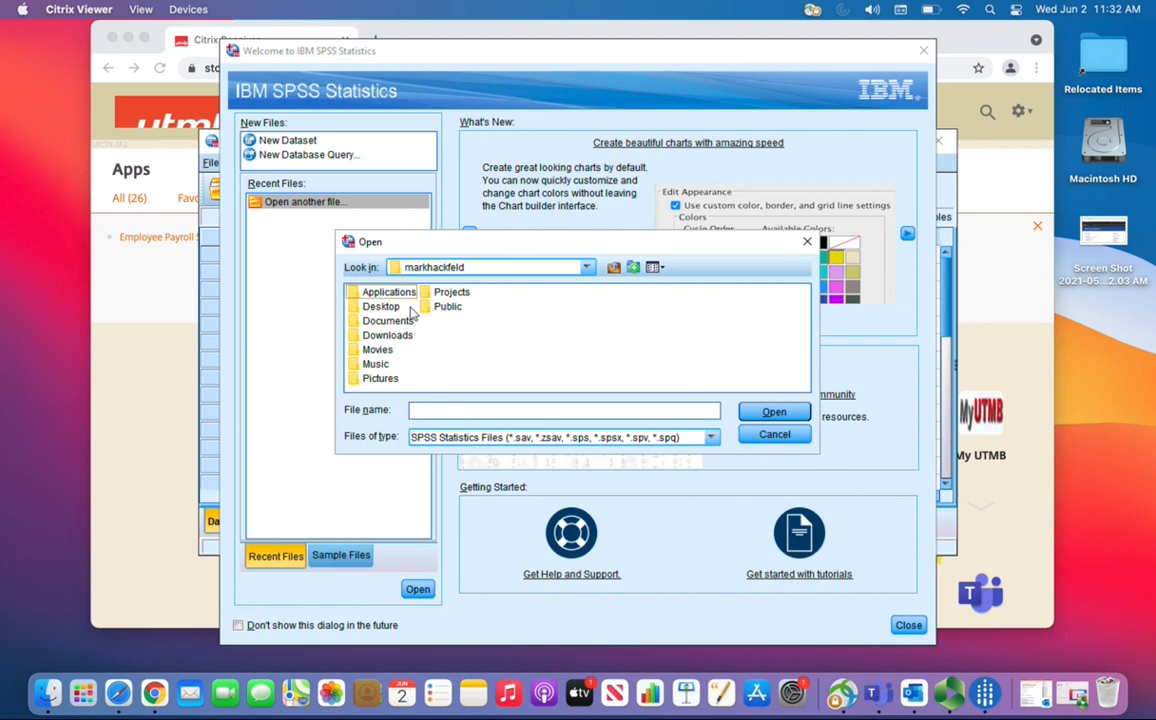
{"action": "left_click", "coordinate": [402, 322]}
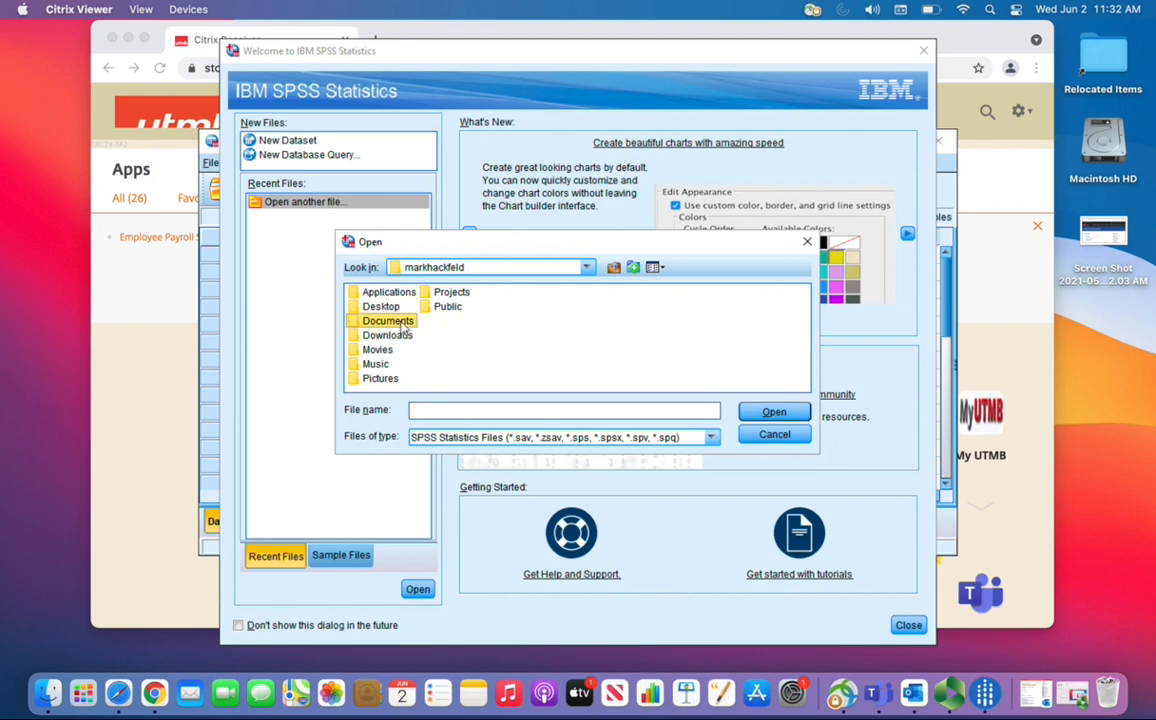
{"action": "double_click", "coordinate": [402, 323]}
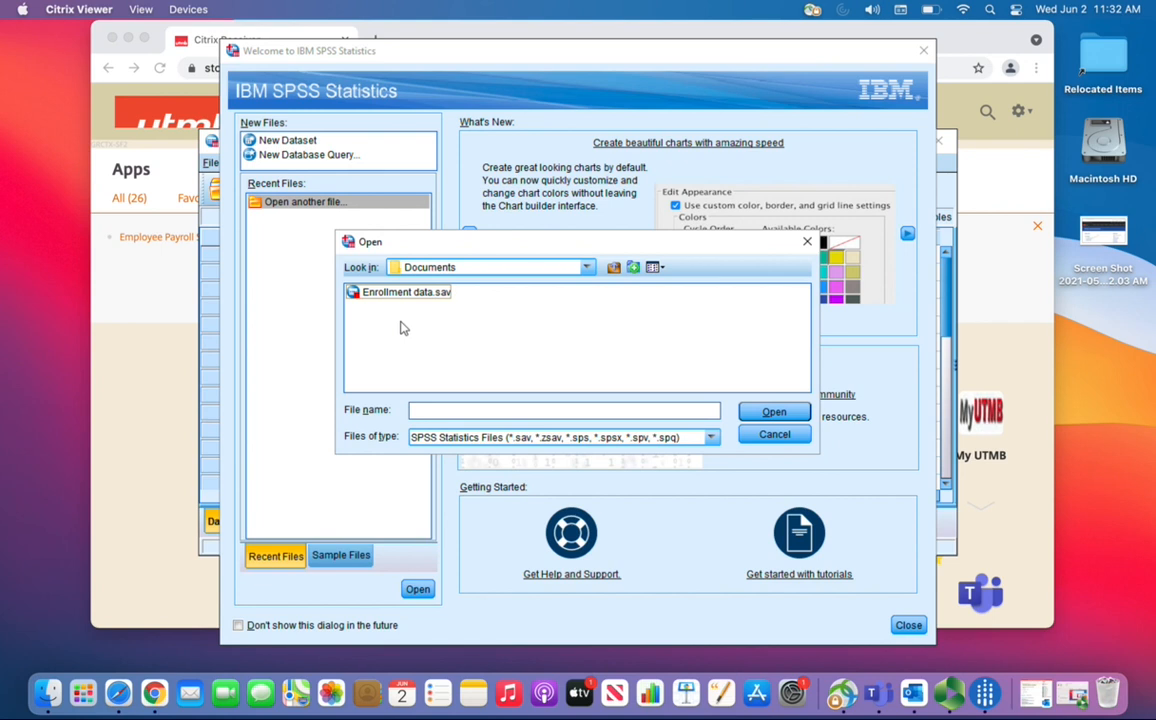
{"action": "left_click", "coordinate": [407, 293]}
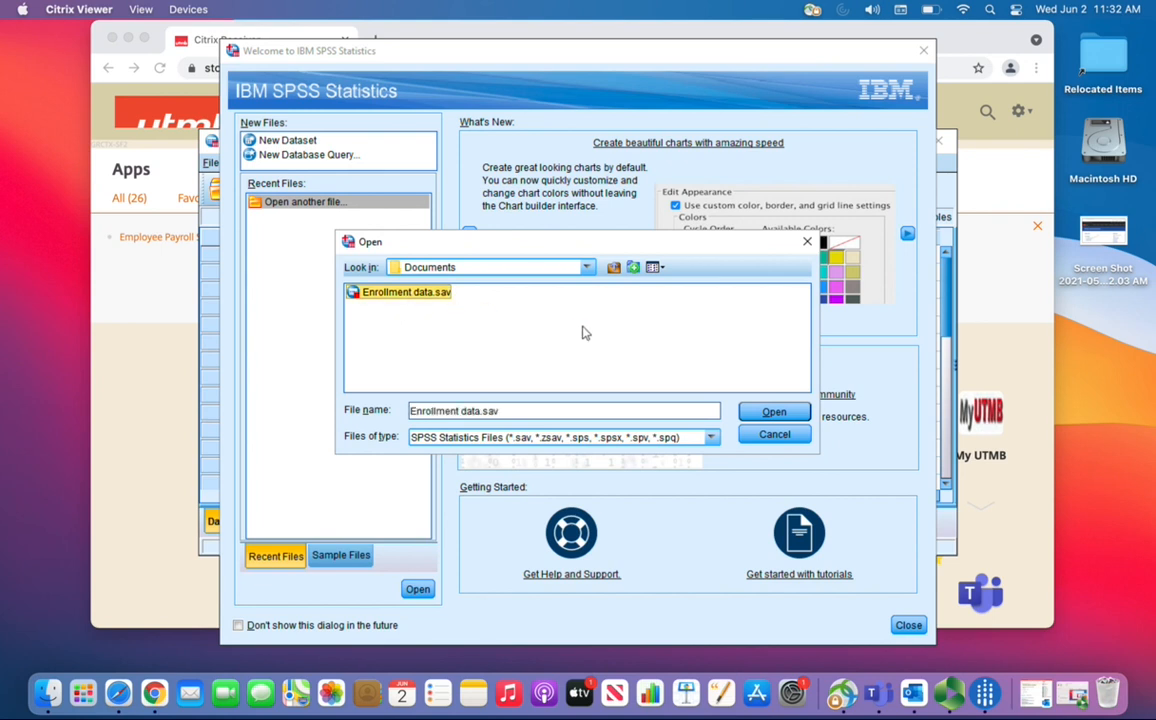
{"action": "left_click", "coordinate": [773, 413]}
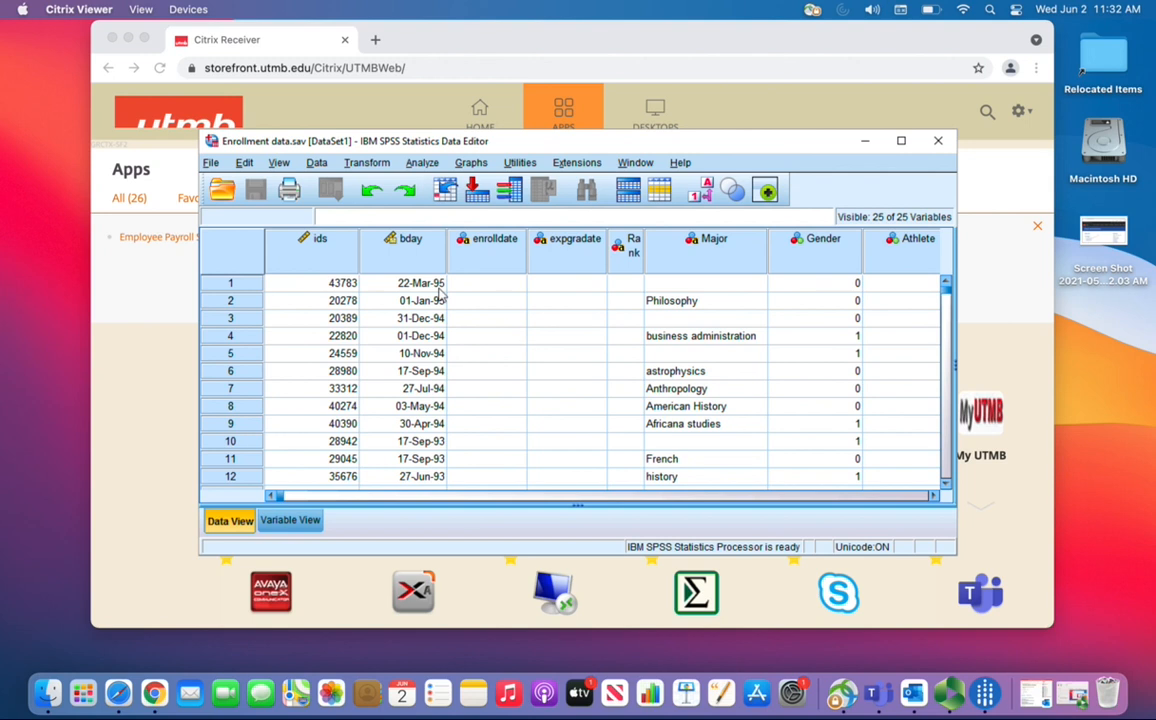
Save a copy of the dataset as Enrollment data.sav in the home folder's Documents on Local Disk (C:), replacing the existing file
{"action": "left_click", "coordinate": [211, 163]}
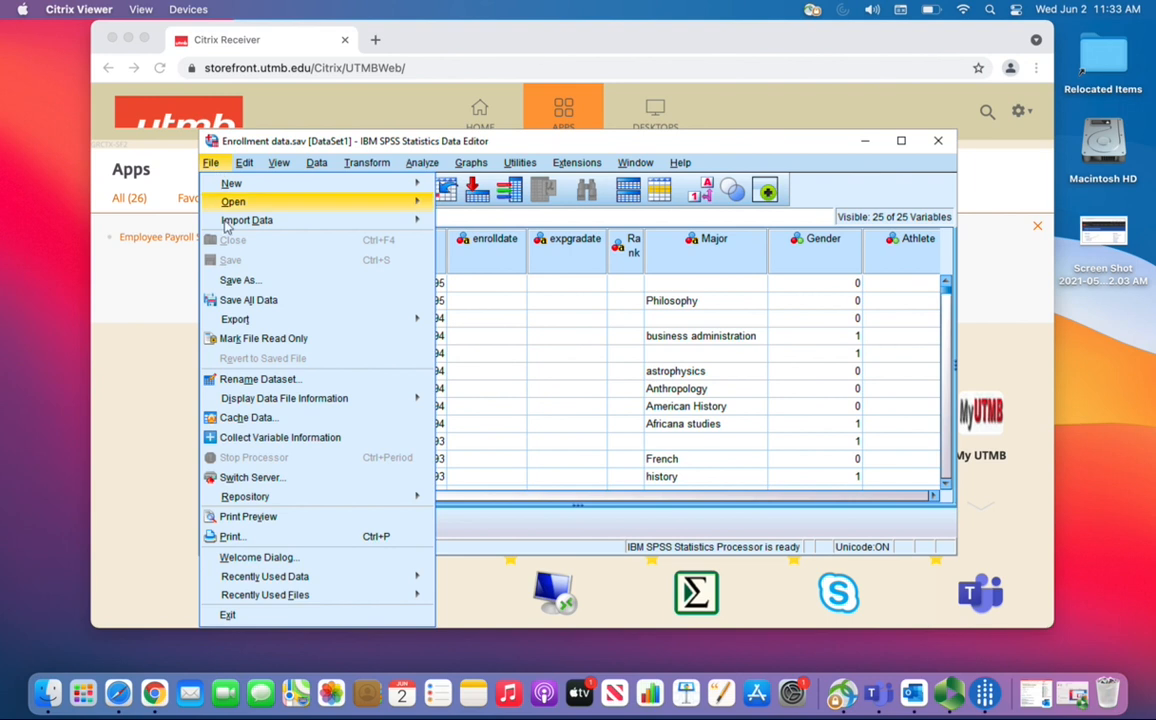
{"action": "left_click", "coordinate": [253, 288]}
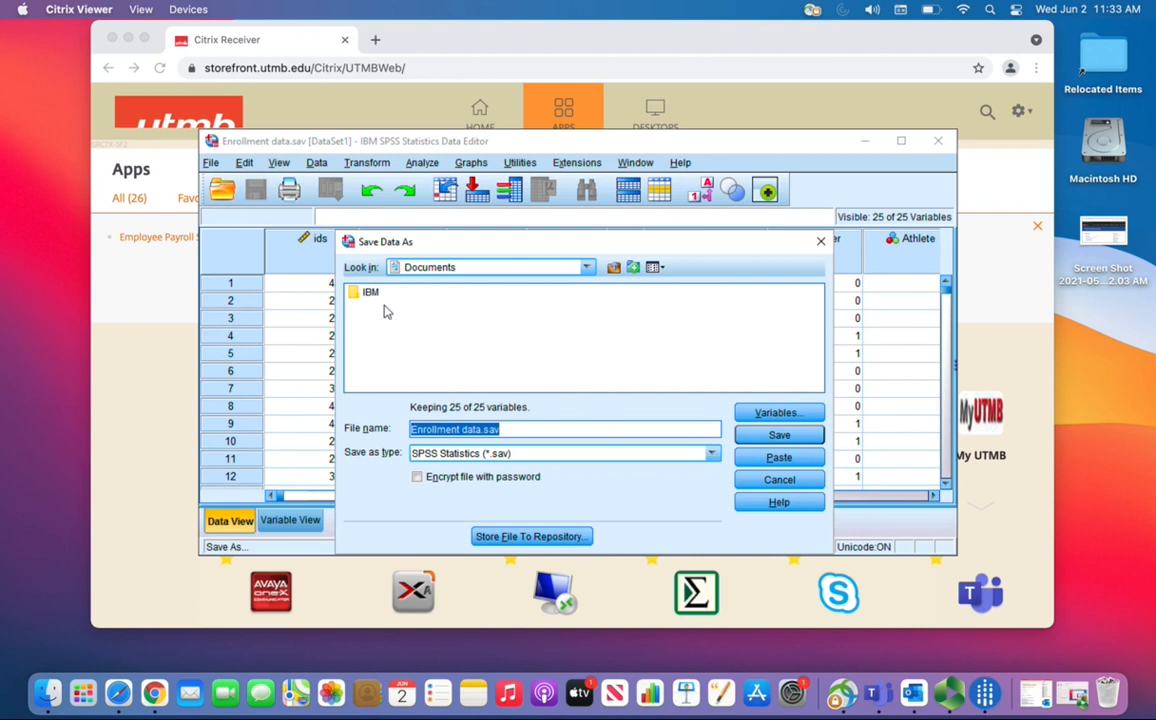
{"action": "left_click", "coordinate": [588, 268]}
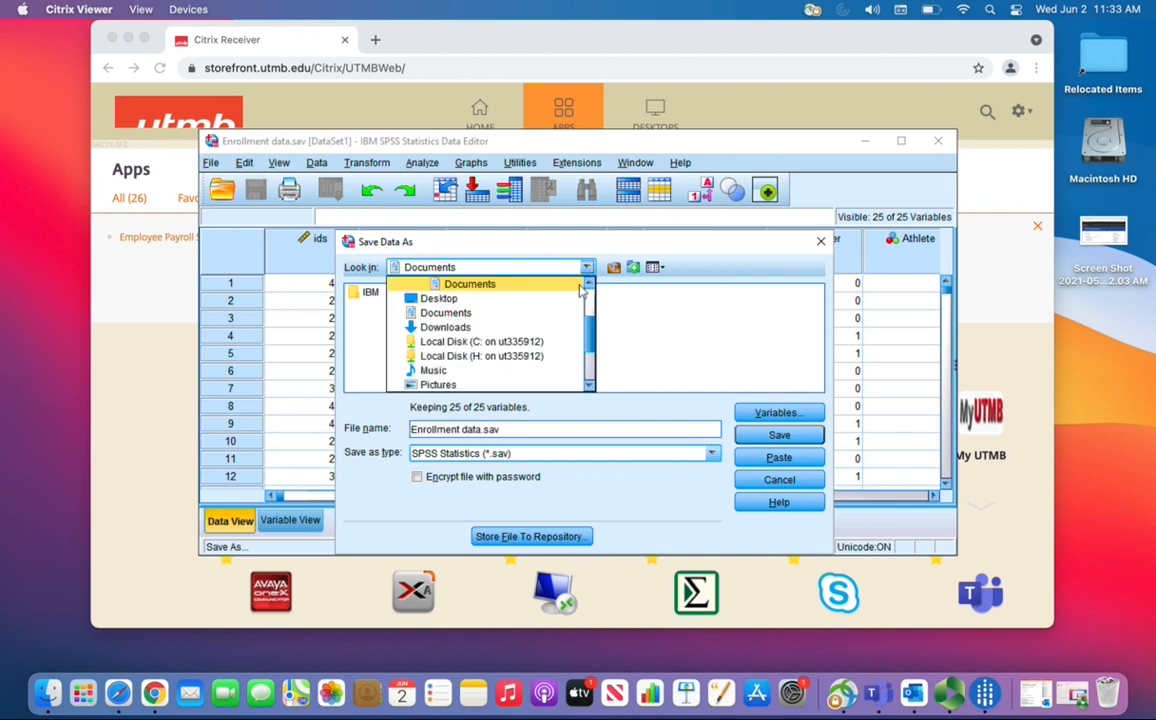
{"action": "left_click", "coordinate": [546, 344]}
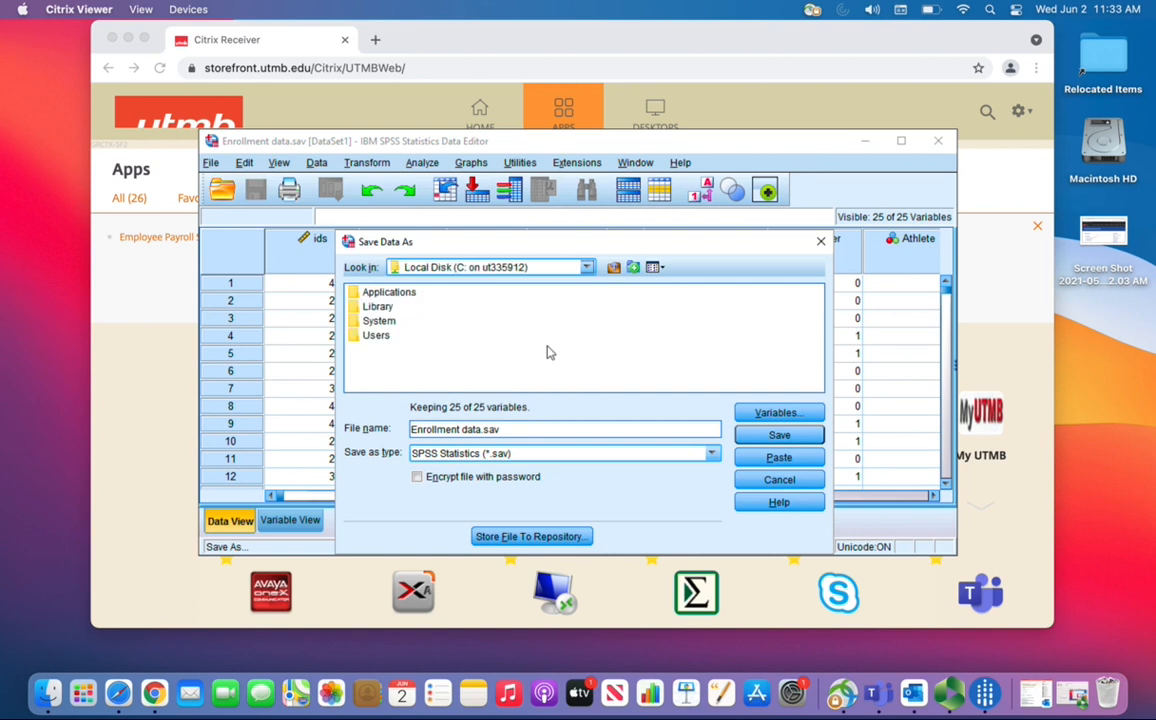
{"action": "double_click", "coordinate": [378, 336]}
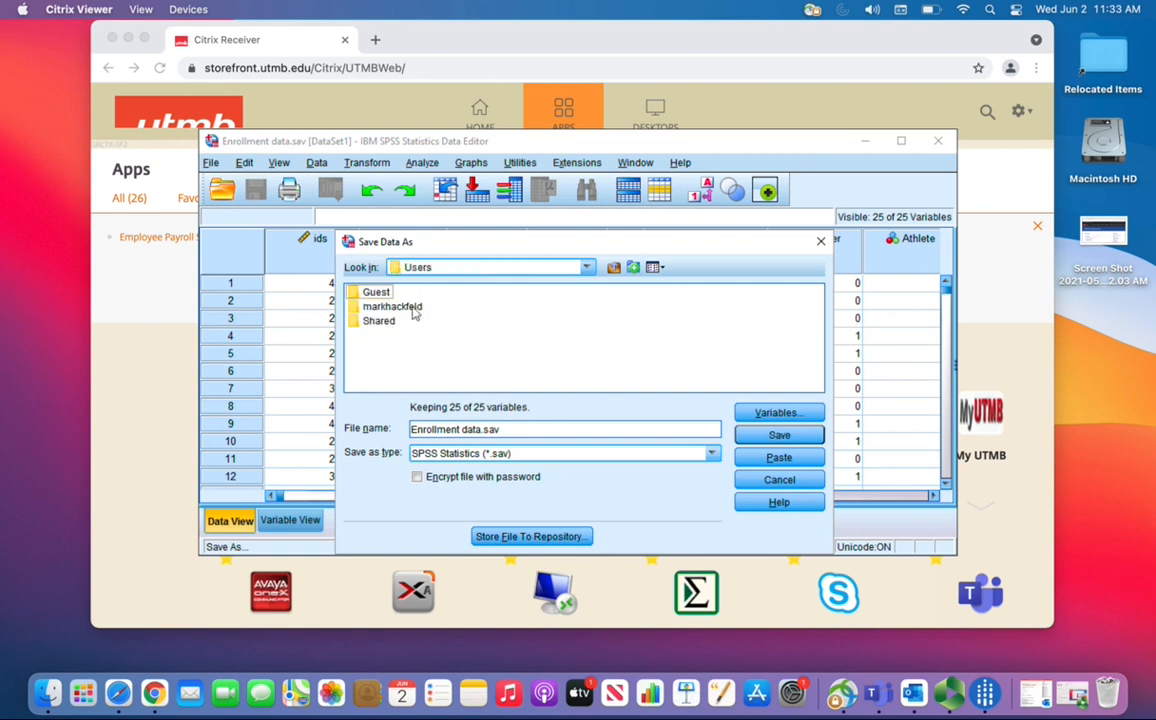
{"action": "left_click", "coordinate": [413, 309]}
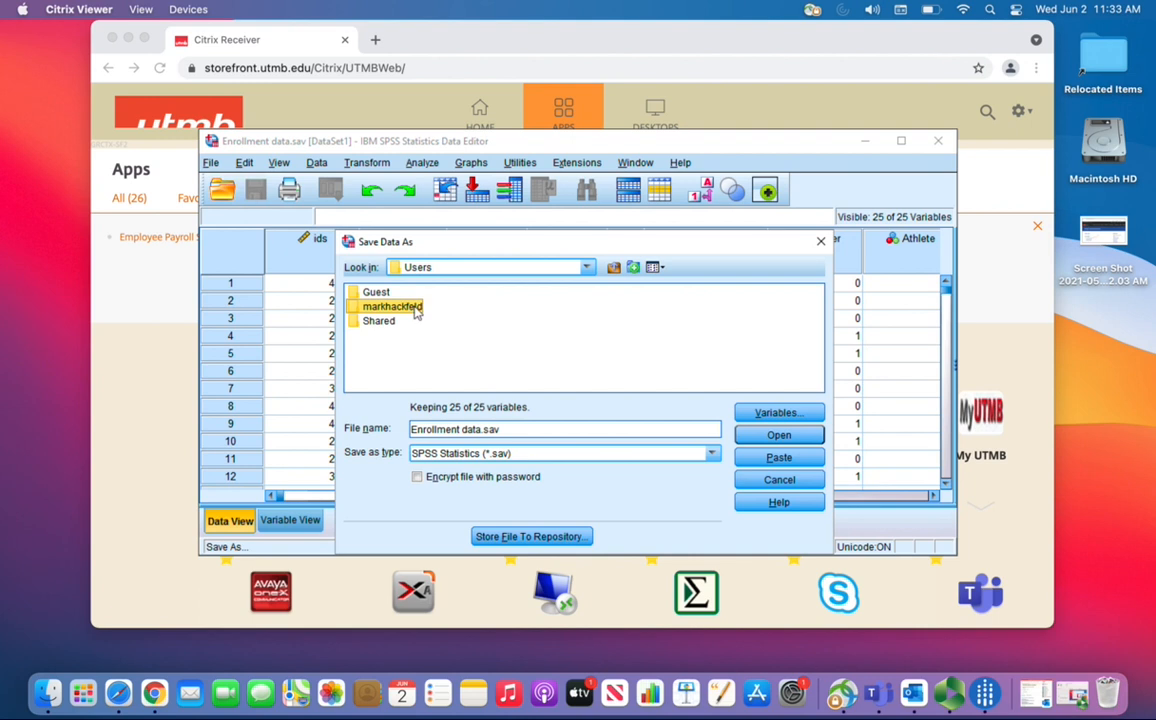
{"action": "double_click", "coordinate": [416, 311]}
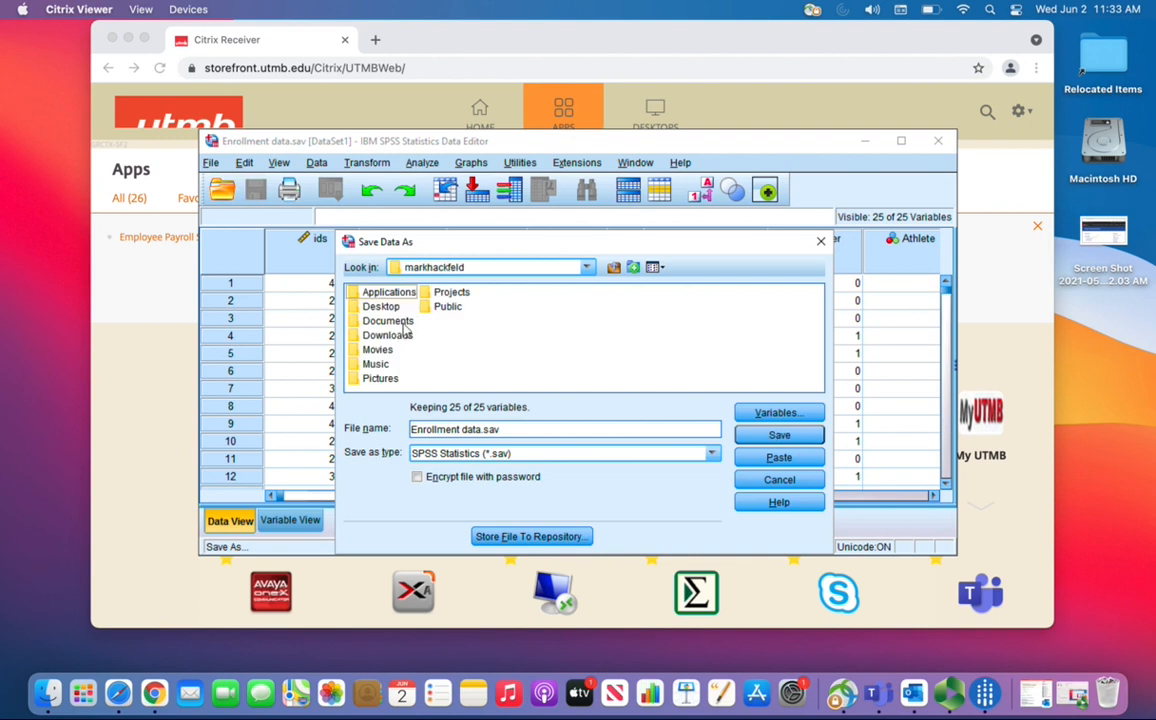
{"action": "left_click", "coordinate": [405, 328]}
{"action": "double_click", "coordinate": [404, 324]}
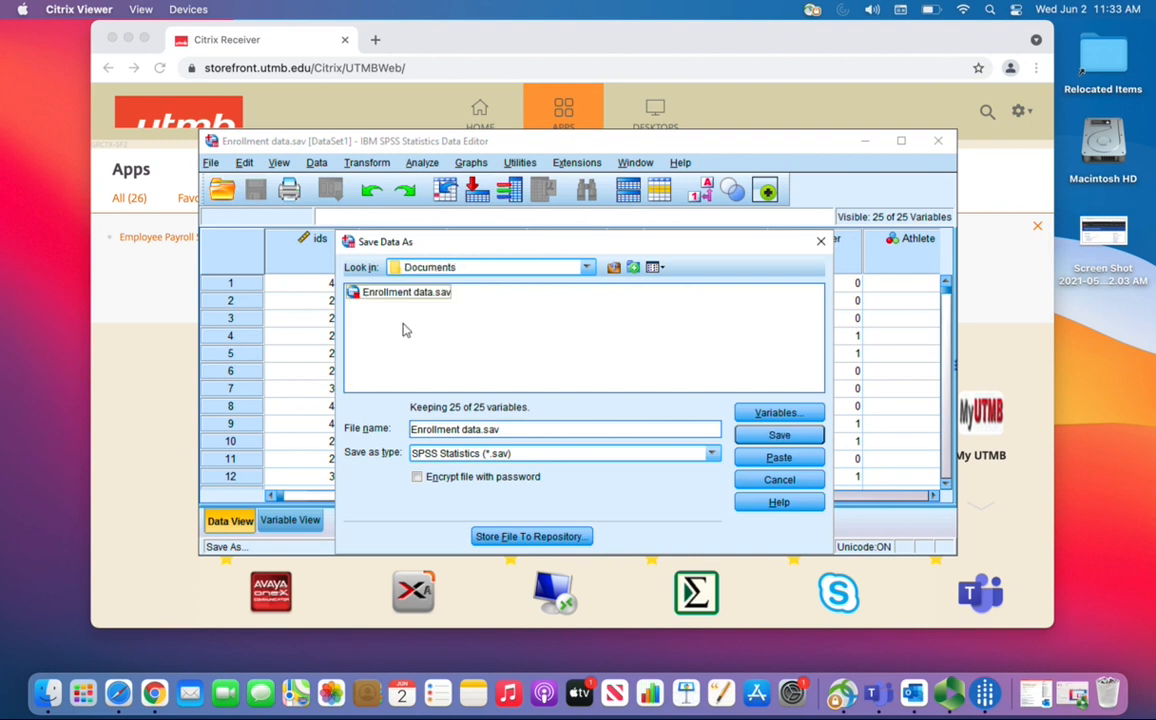
{"action": "left_click", "coordinate": [766, 440]}
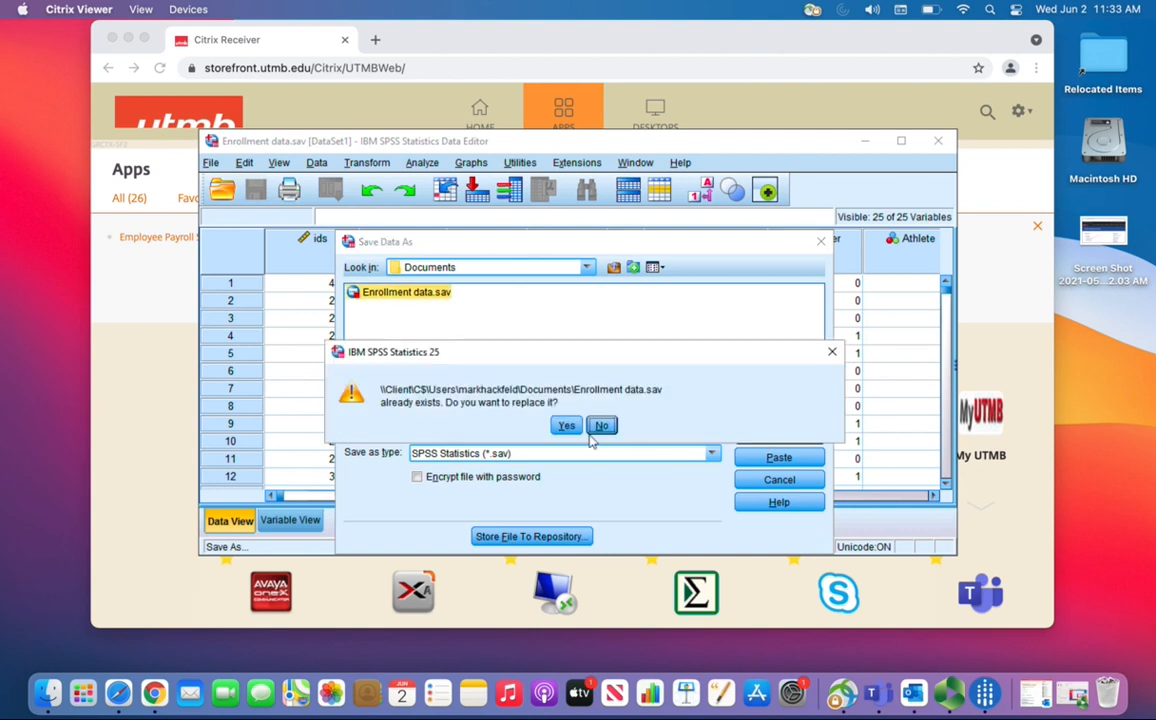
{"action": "left_click", "coordinate": [566, 426]}
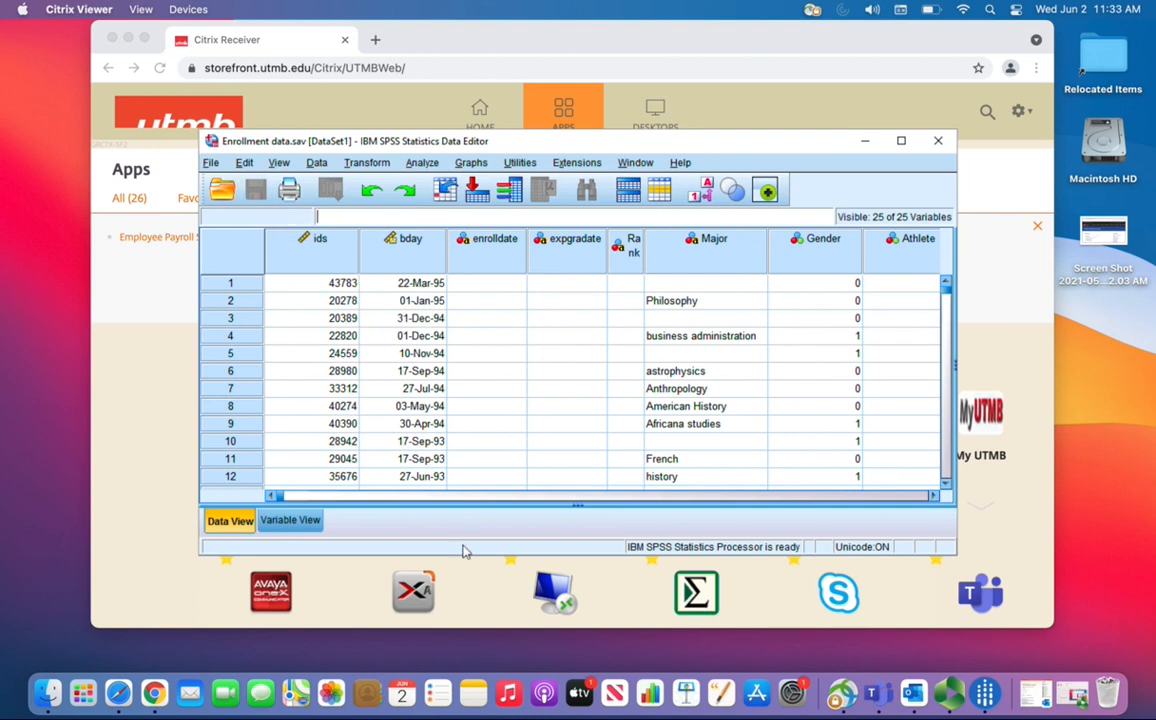
{"action": "left_click", "coordinate": [952, 692]}
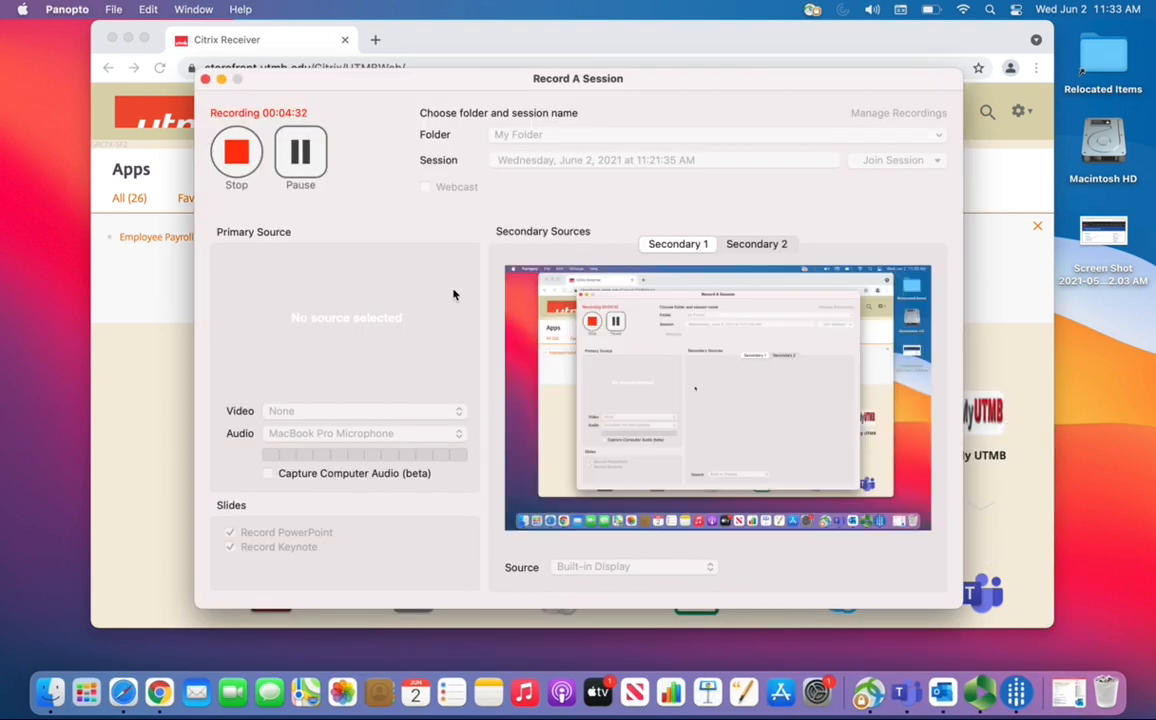